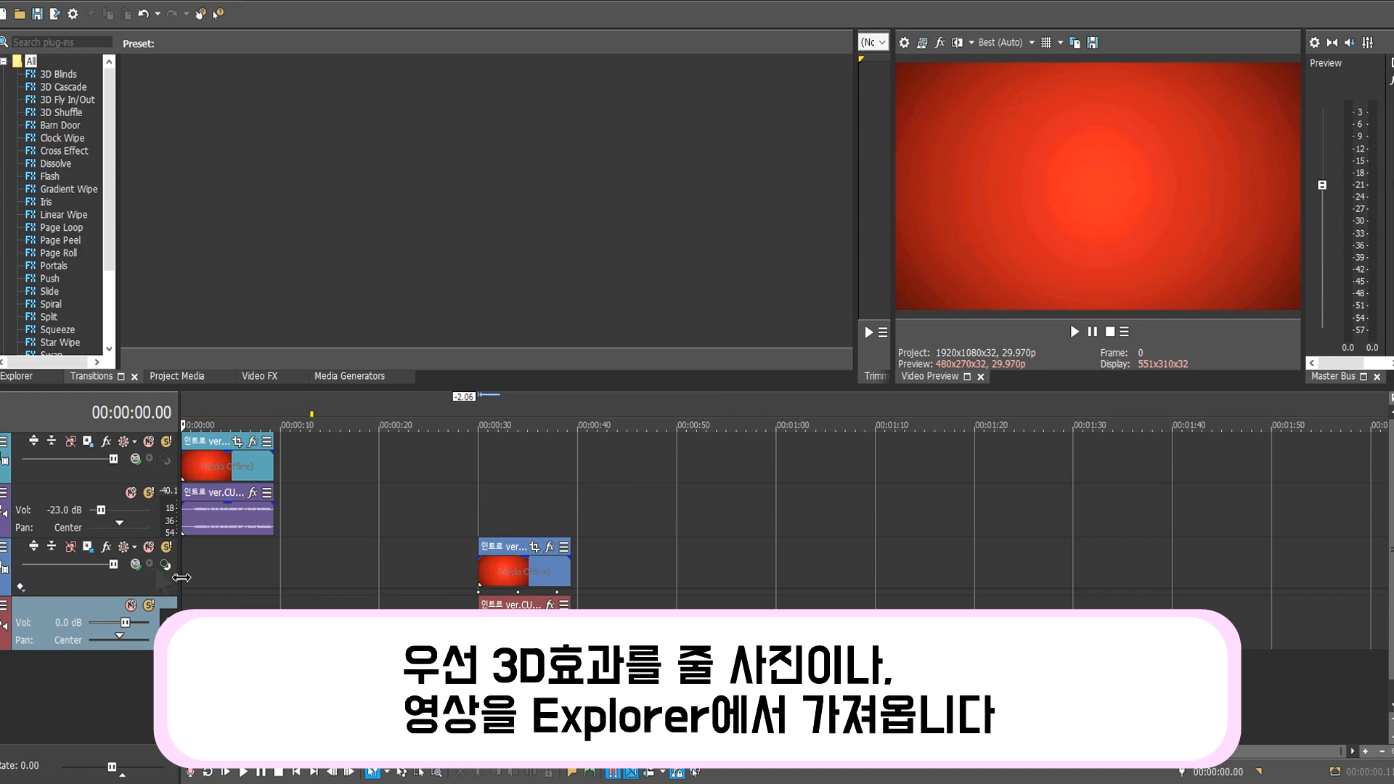
# Select the intro clip and look through the track's compositing mode list without changing it.
pyautogui.click(209, 480)
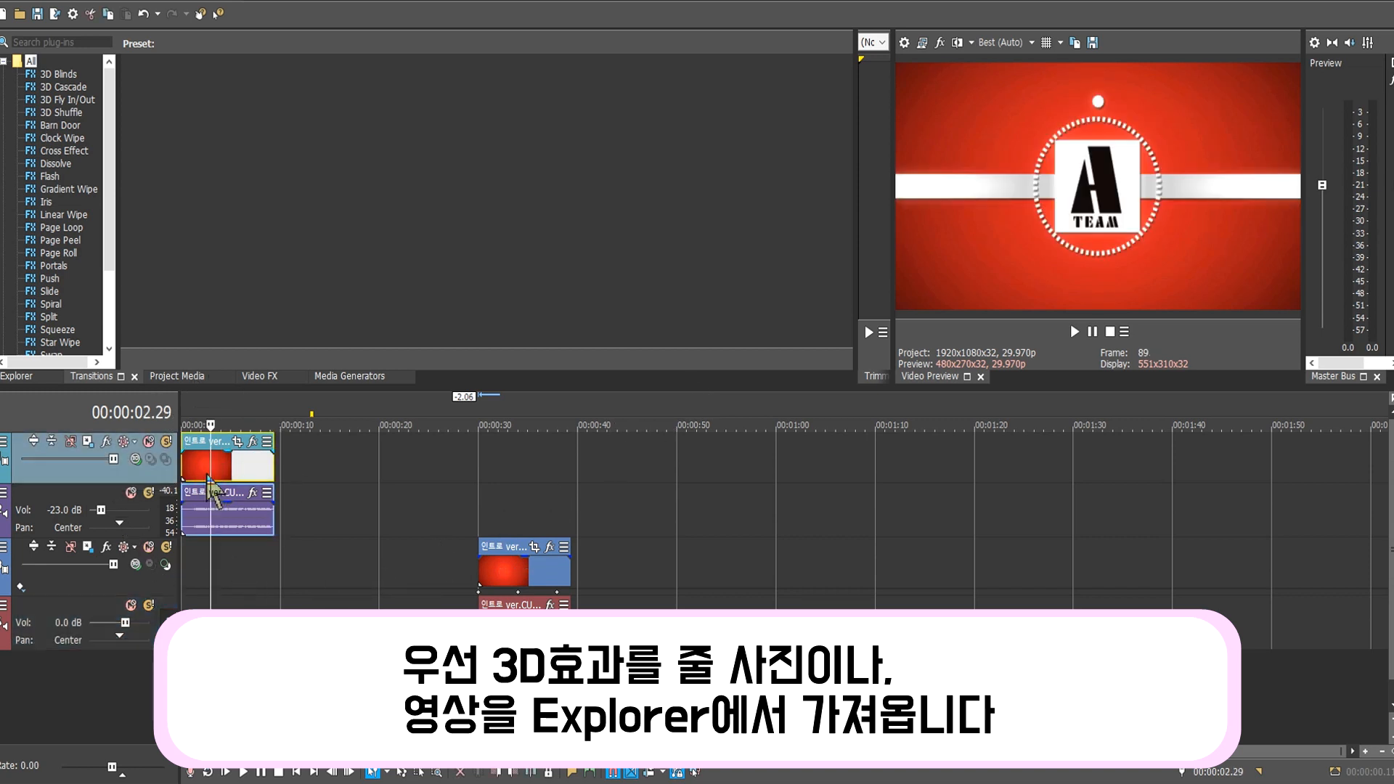
pyautogui.click(193, 476)
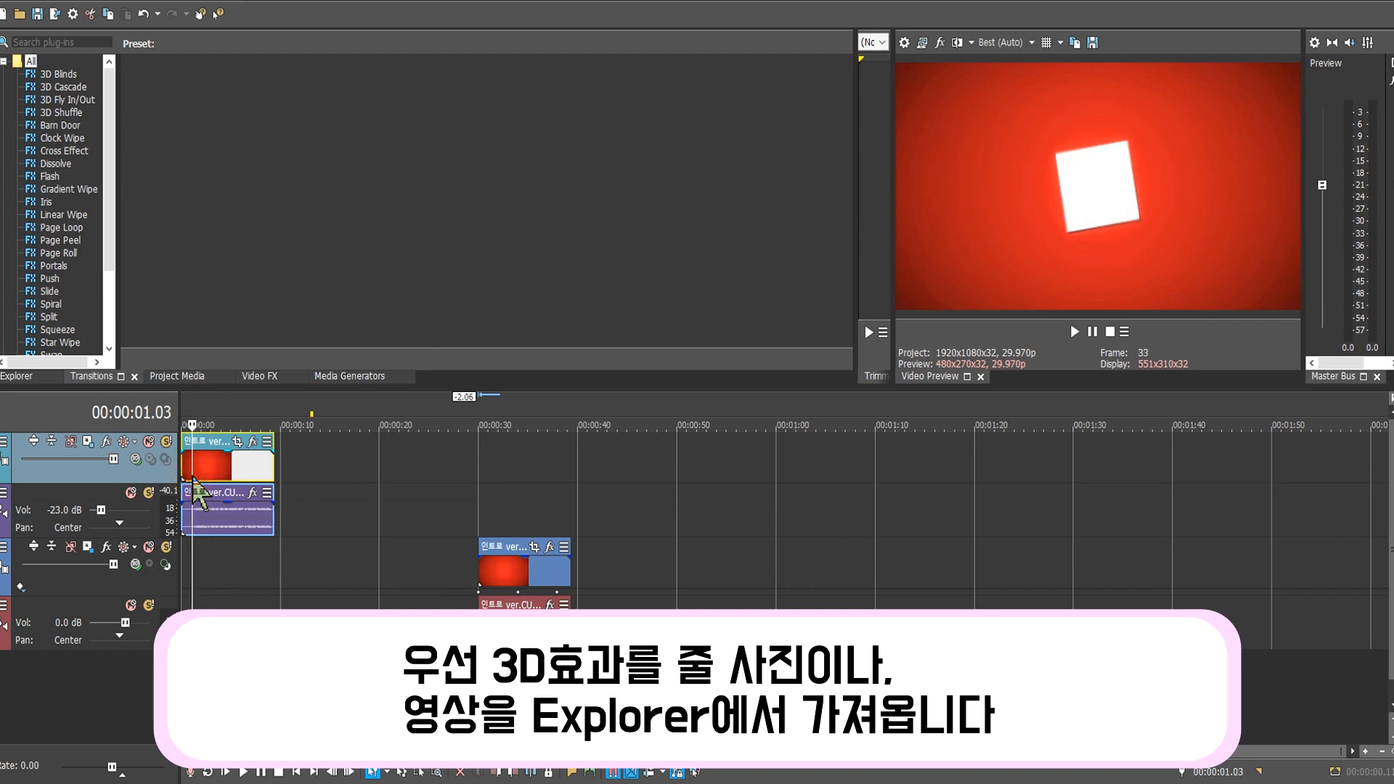
pyautogui.click(135, 459)
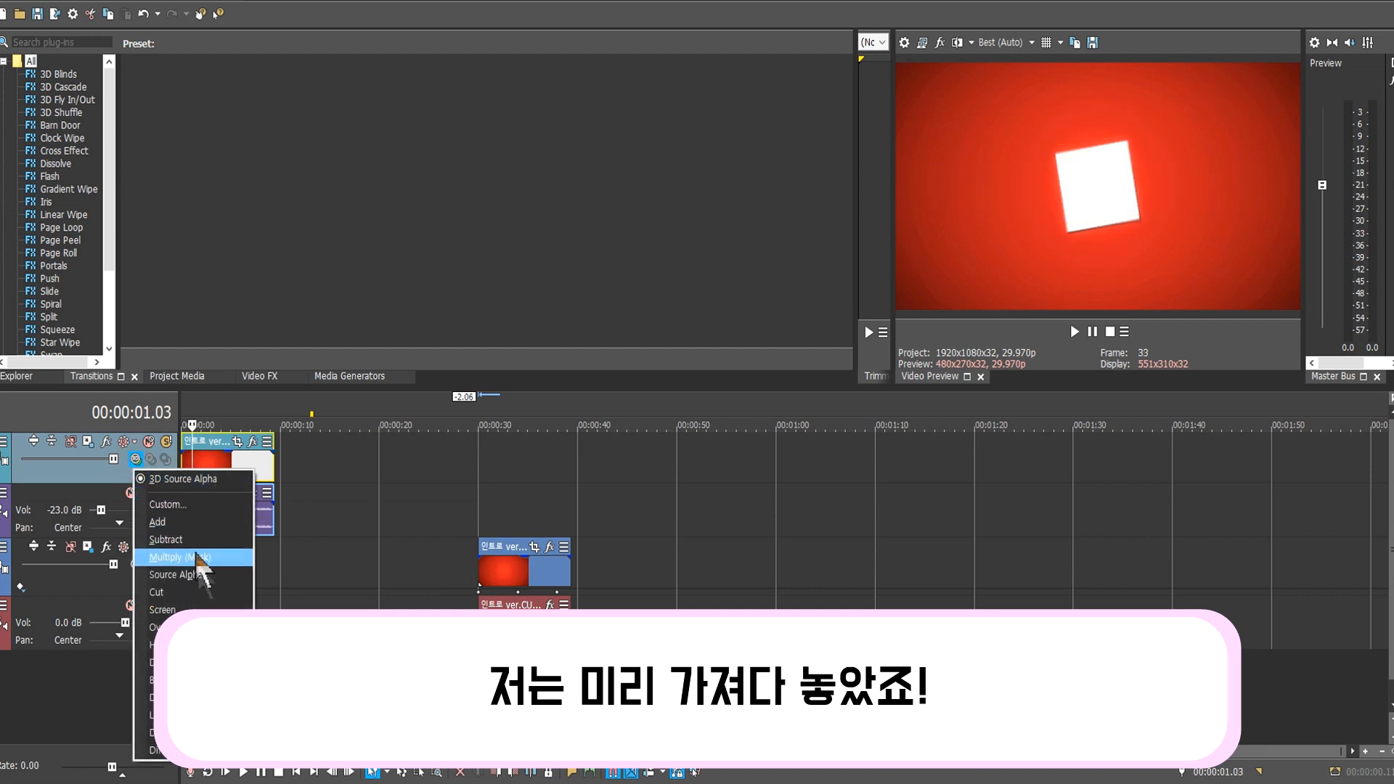
pyautogui.click(362, 535)
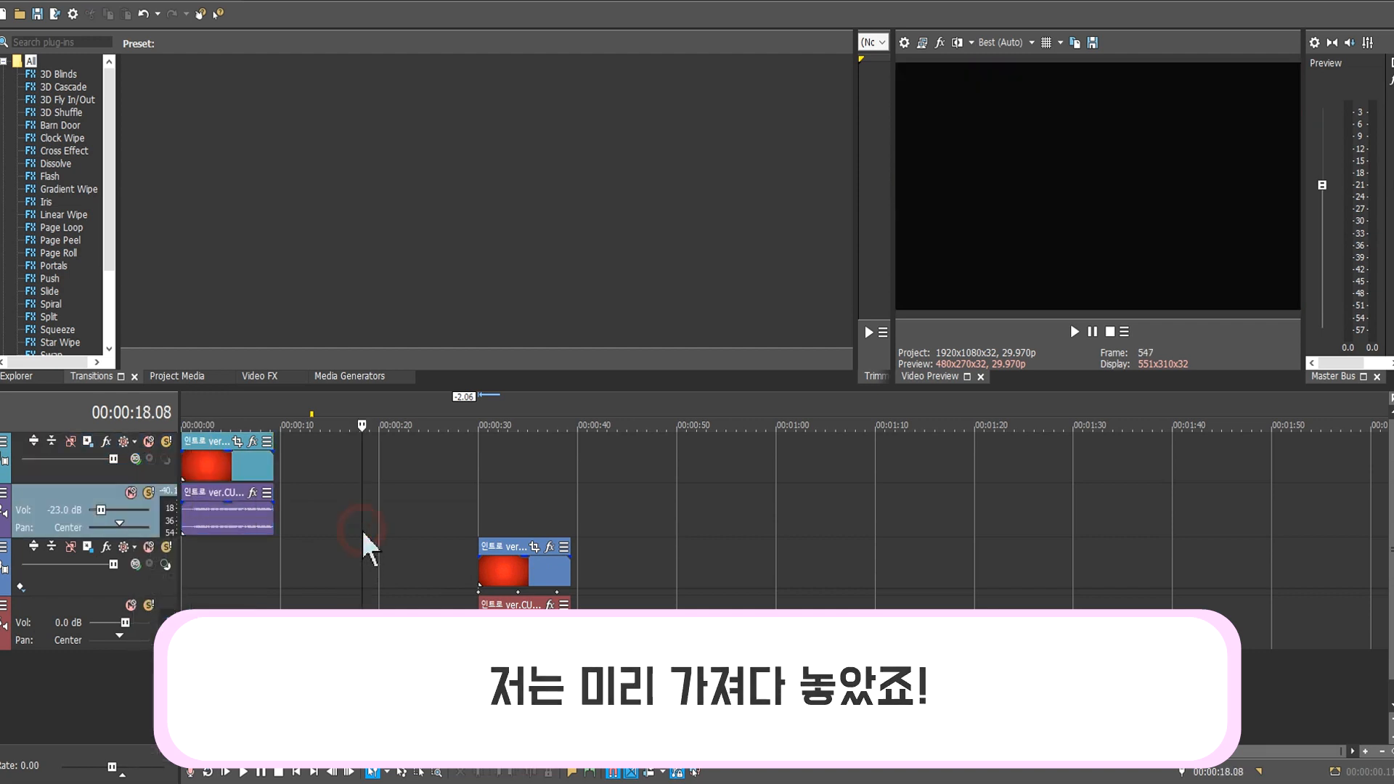
pyautogui.click(135, 459)
pyautogui.click(172, 577)
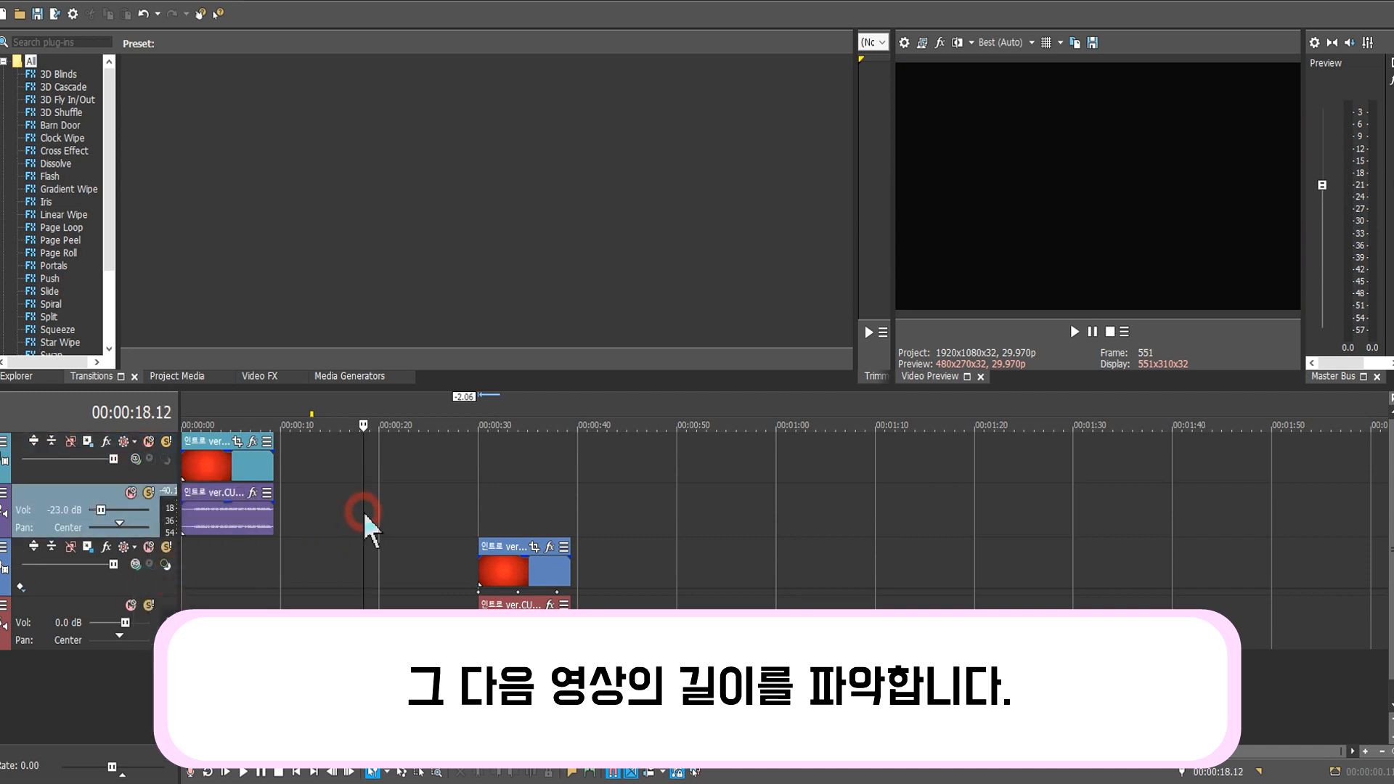
# Check the intro clip's length and mark a loop region from its start to about 9 seconds.
pyautogui.click(303, 497)
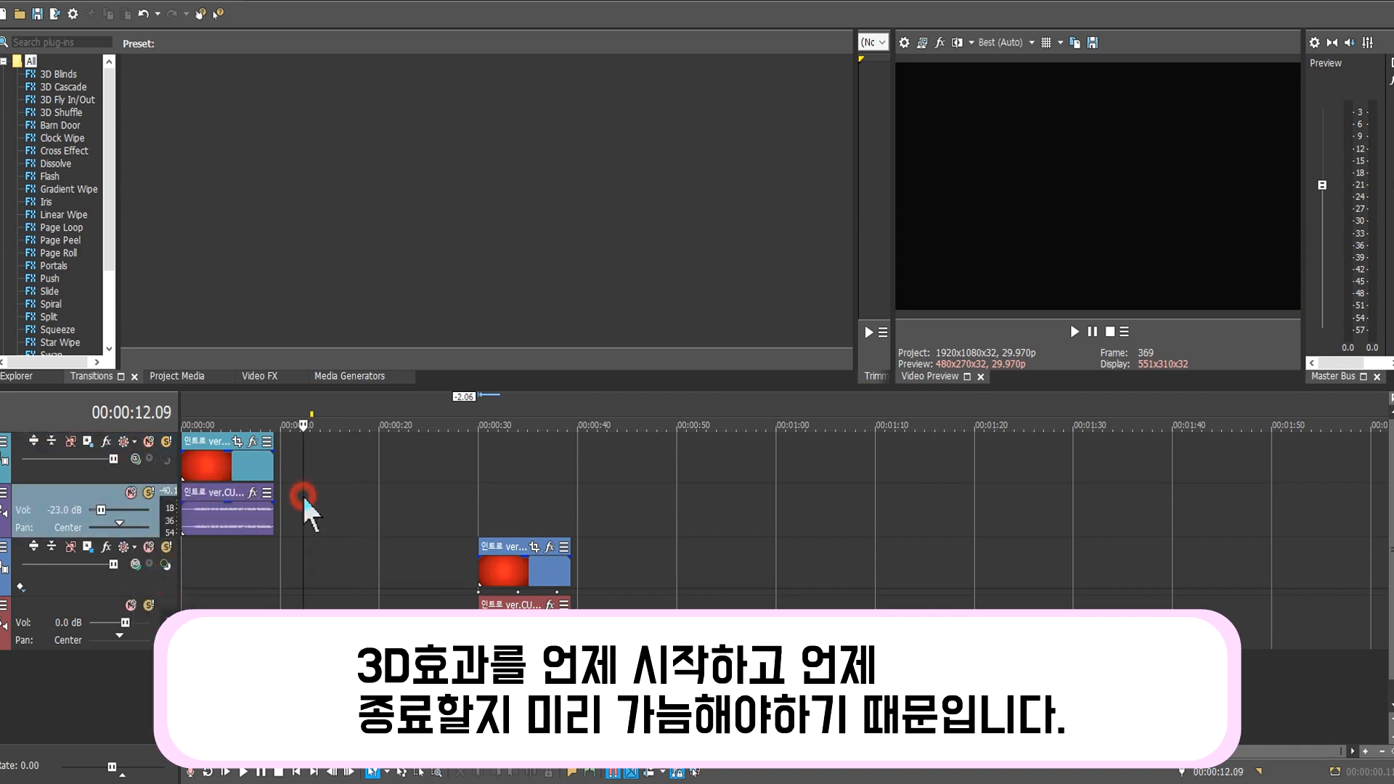
pyautogui.click(209, 581)
pyautogui.click(228, 576)
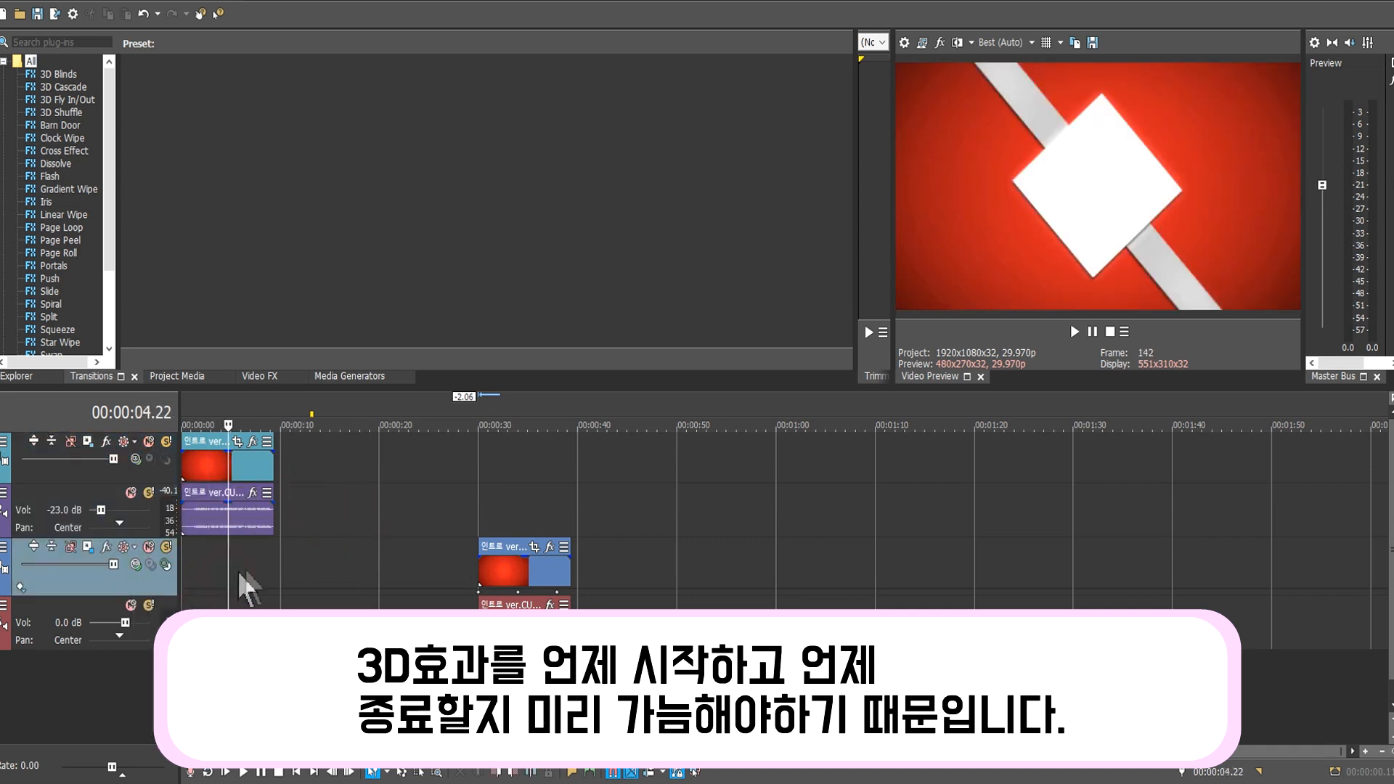
pyautogui.click(189, 561)
pyautogui.click(183, 560)
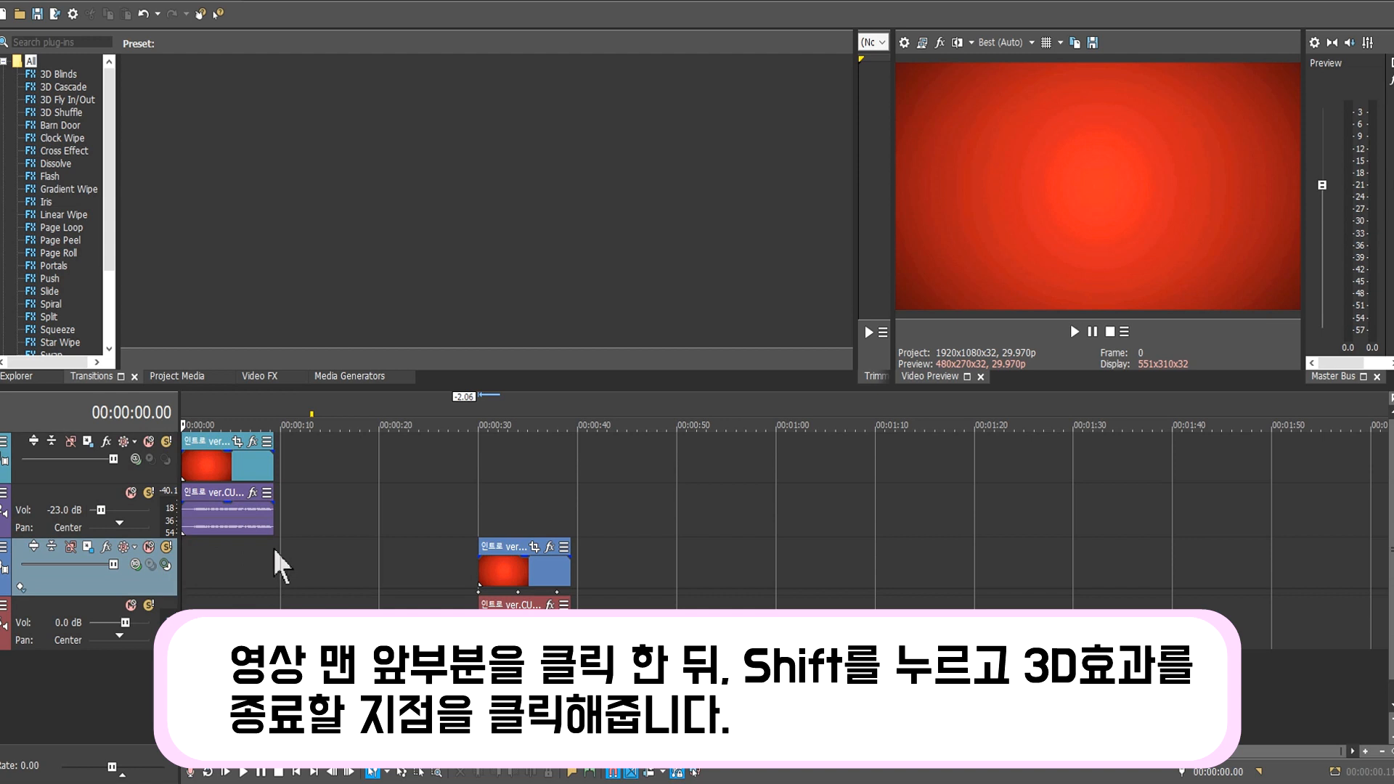
pyautogui.keyDown('shift'); pyautogui.click(274, 549); pyautogui.keyUp('shift')
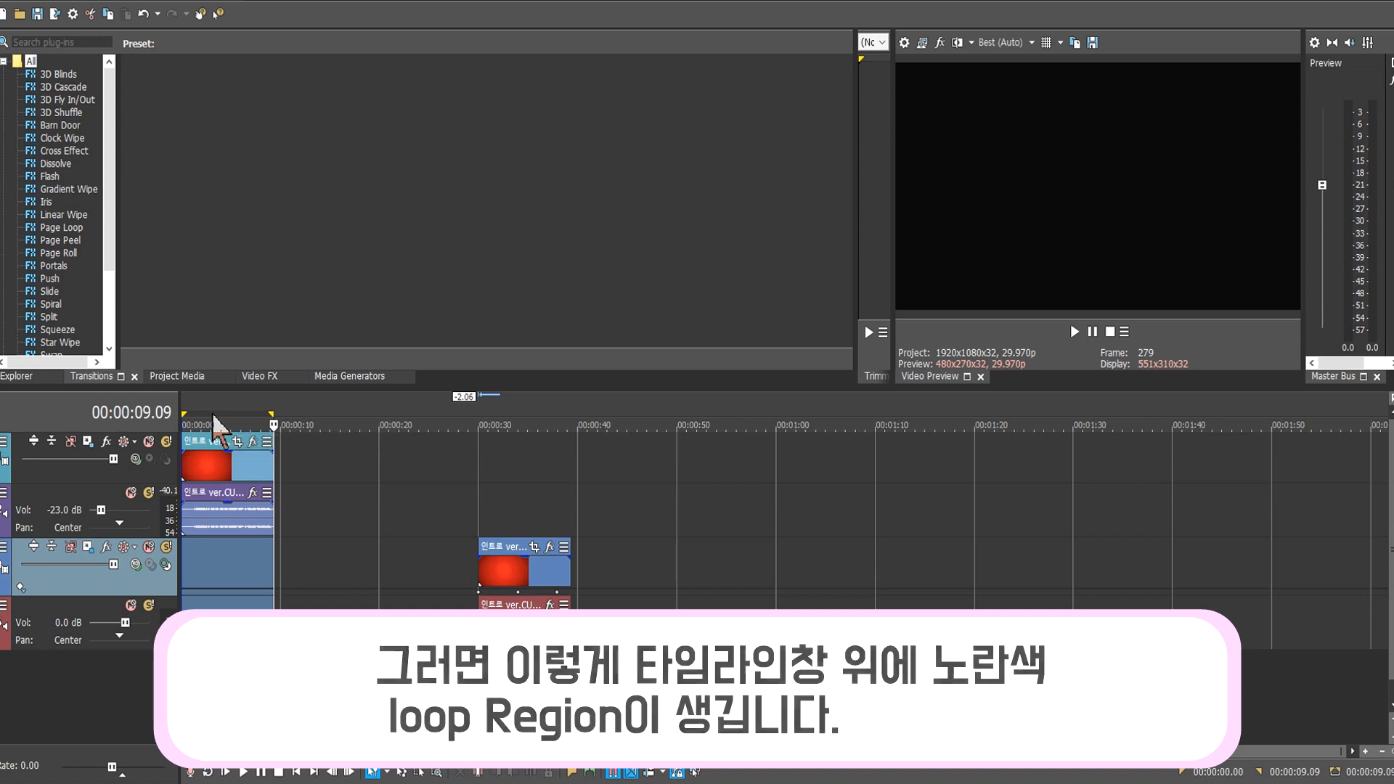
pyautogui.click(309, 479)
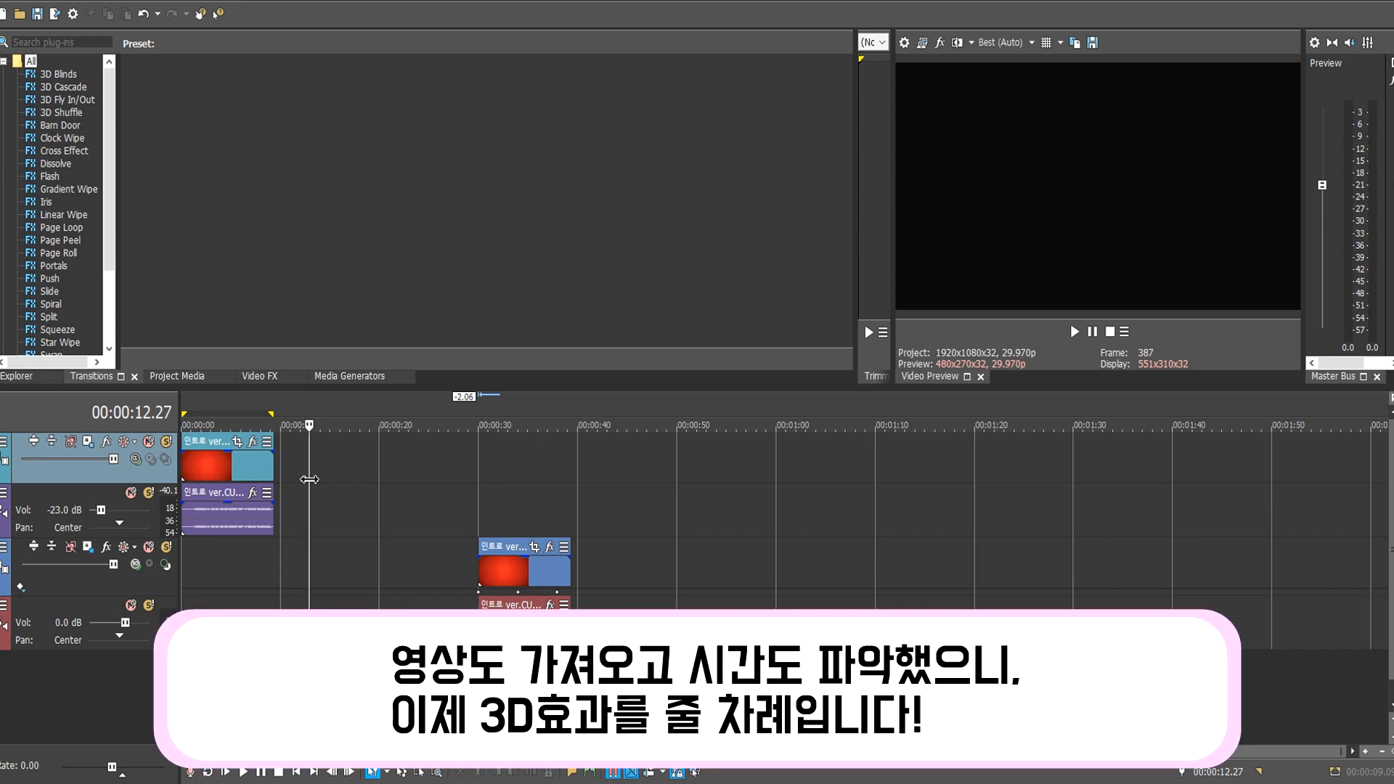
pyautogui.click(135, 458)
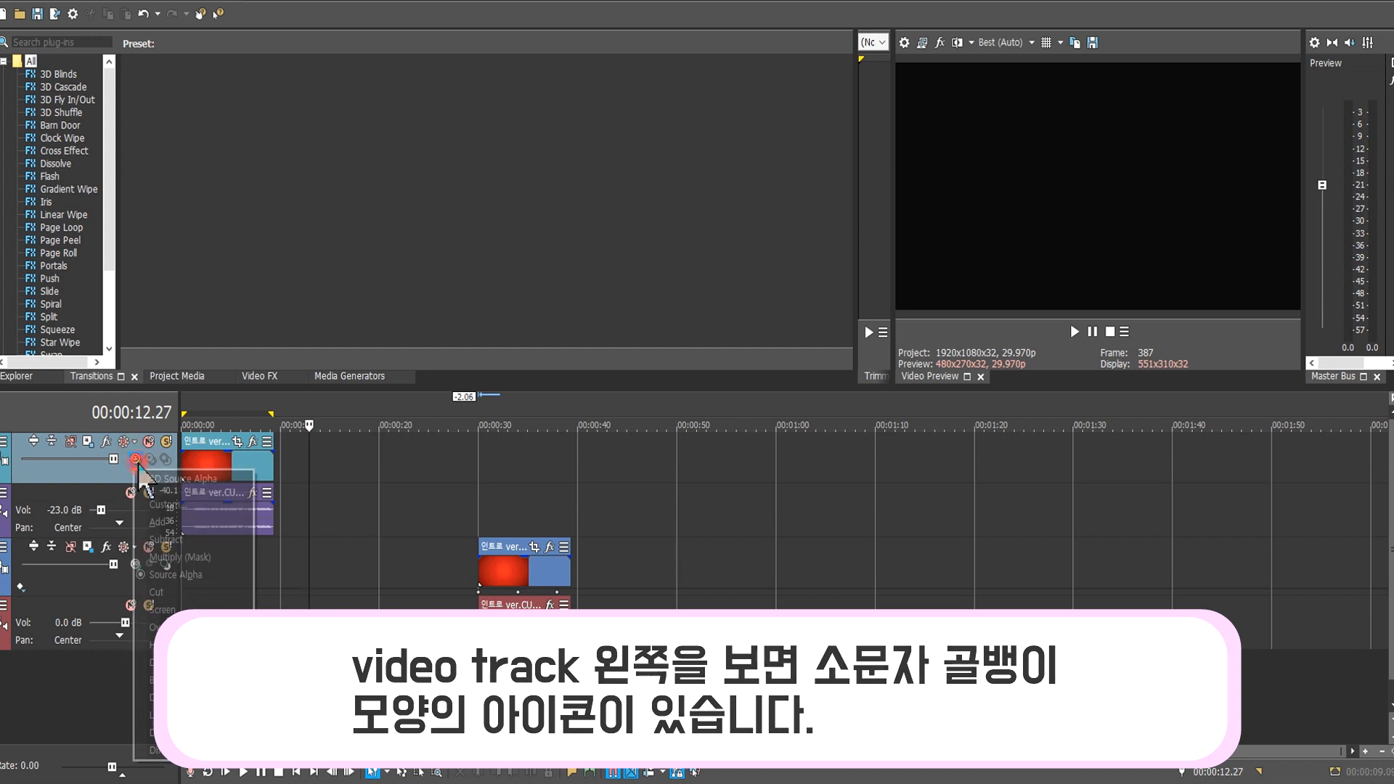
pyautogui.click(348, 472)
pyautogui.click(346, 472)
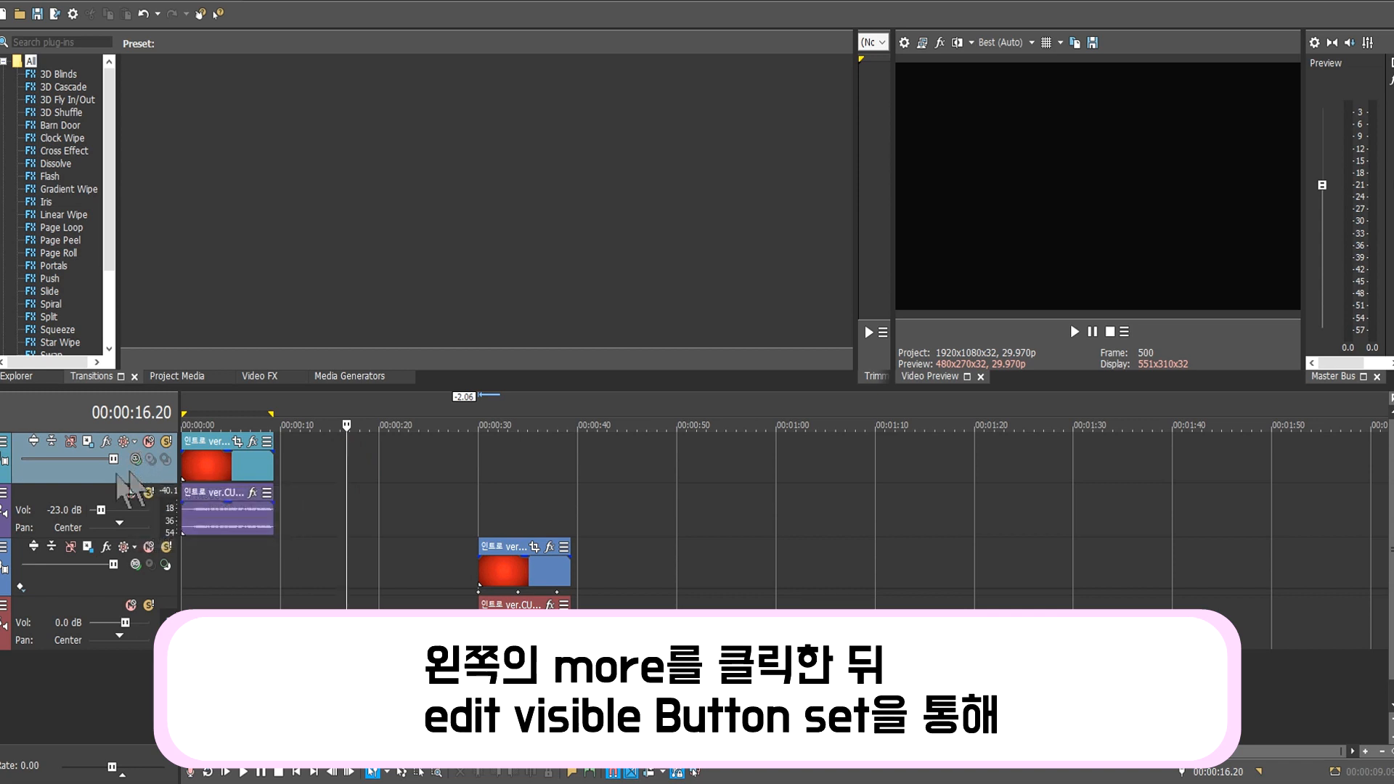
pyautogui.click(3, 442)
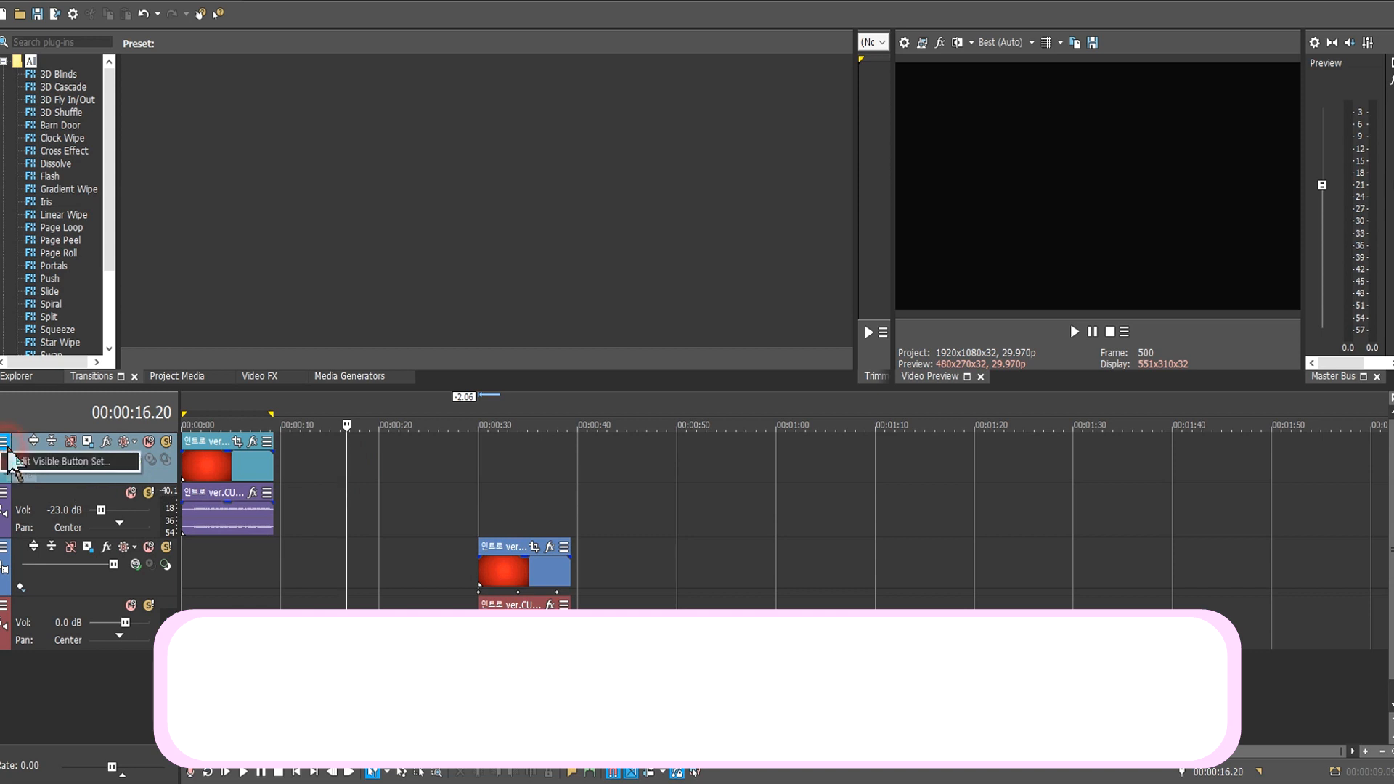
pyautogui.click(10, 460)
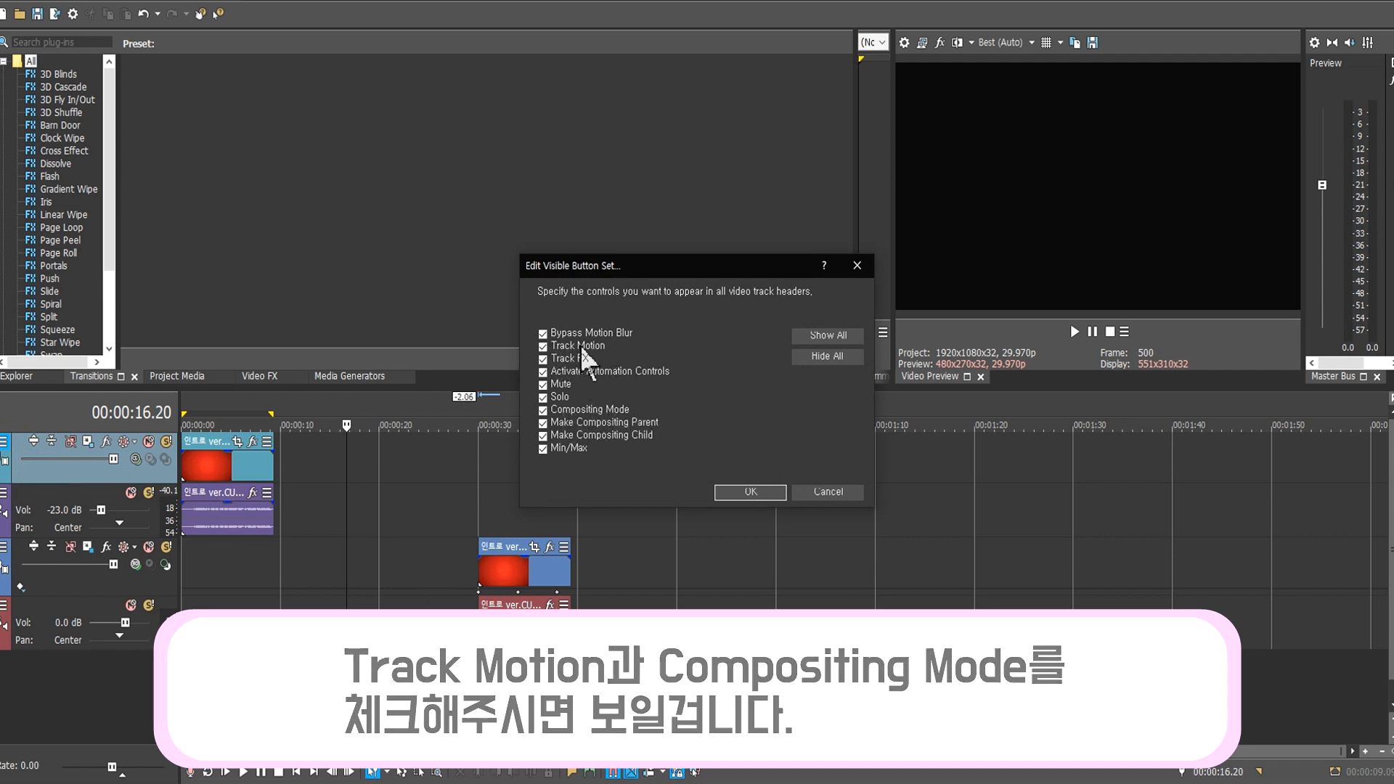
pyautogui.click(749, 493)
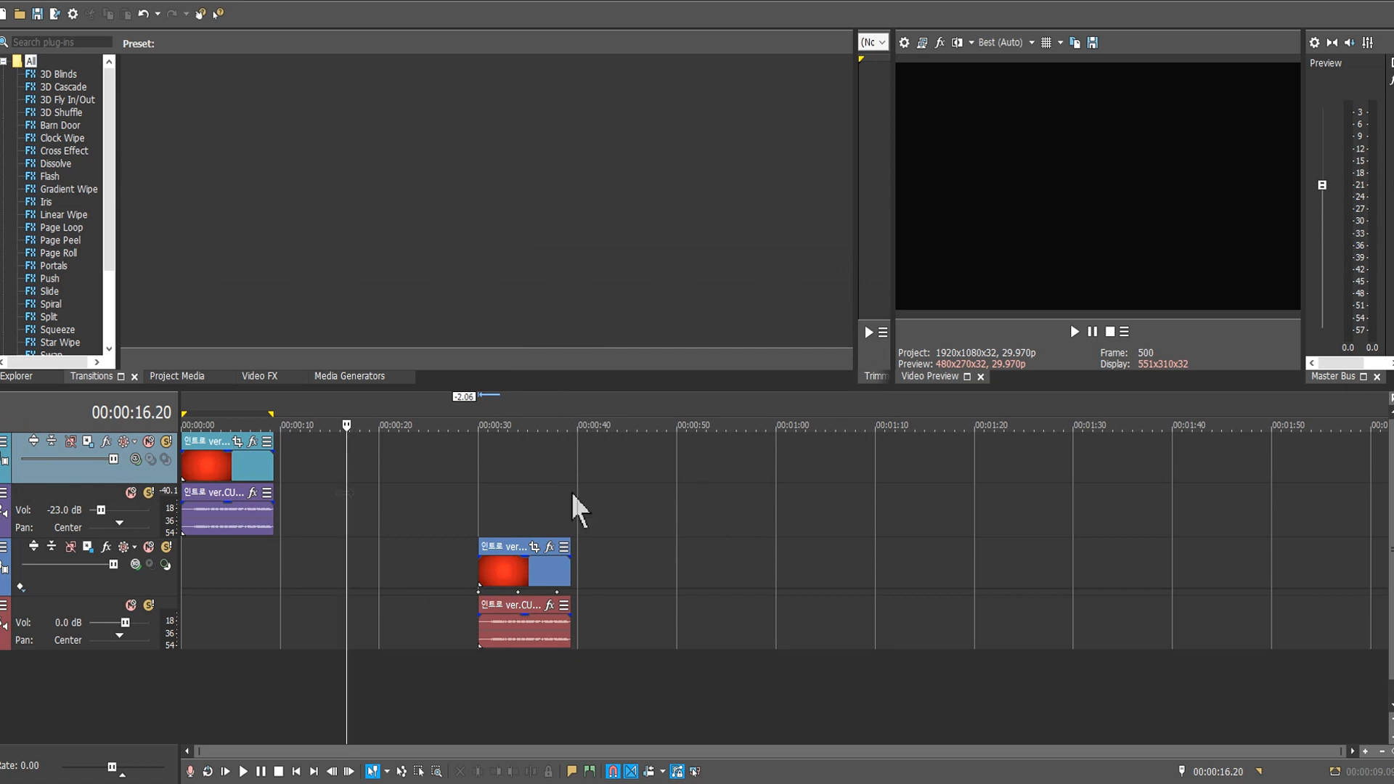
pyautogui.click(137, 461)
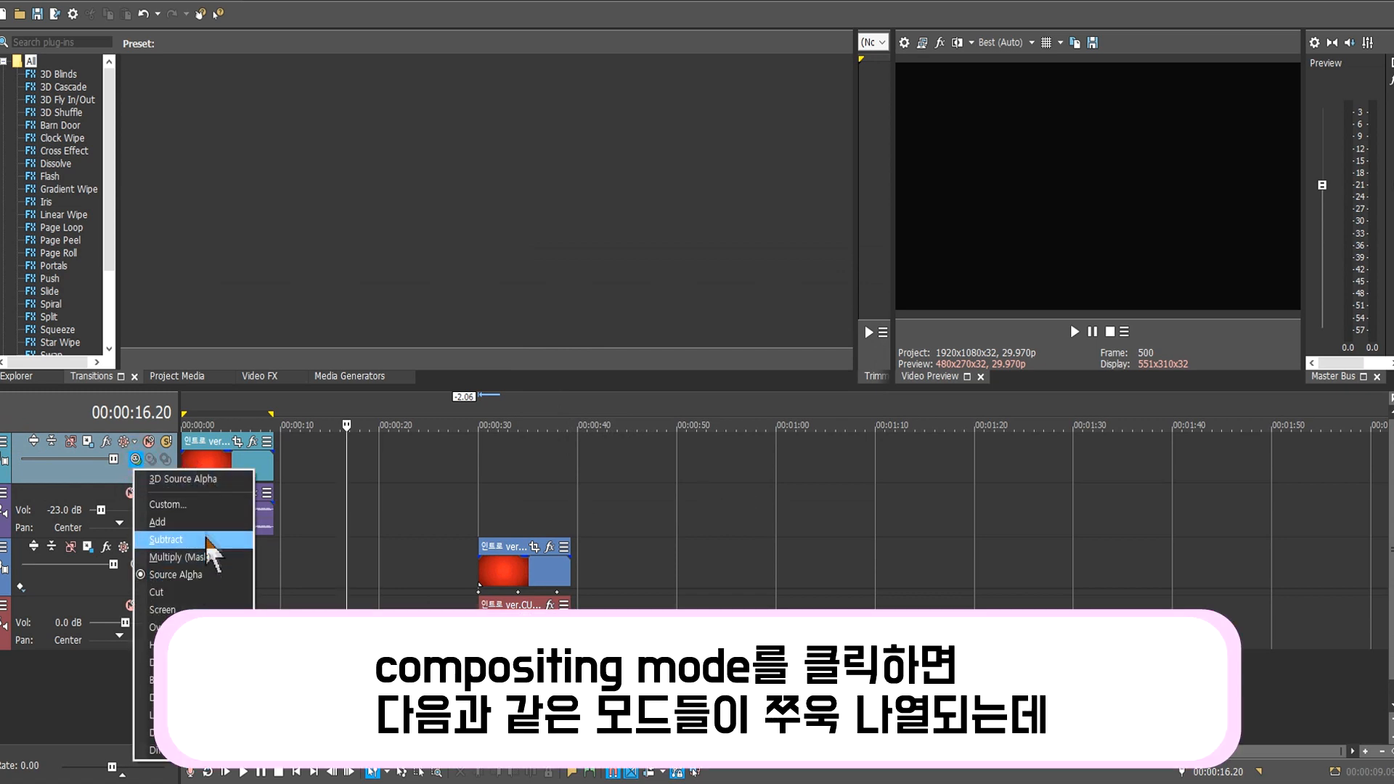
# Switch the intro track to 3D Source Alpha compositing and bring up its Track Motion settings.
pyautogui.click(204, 481)
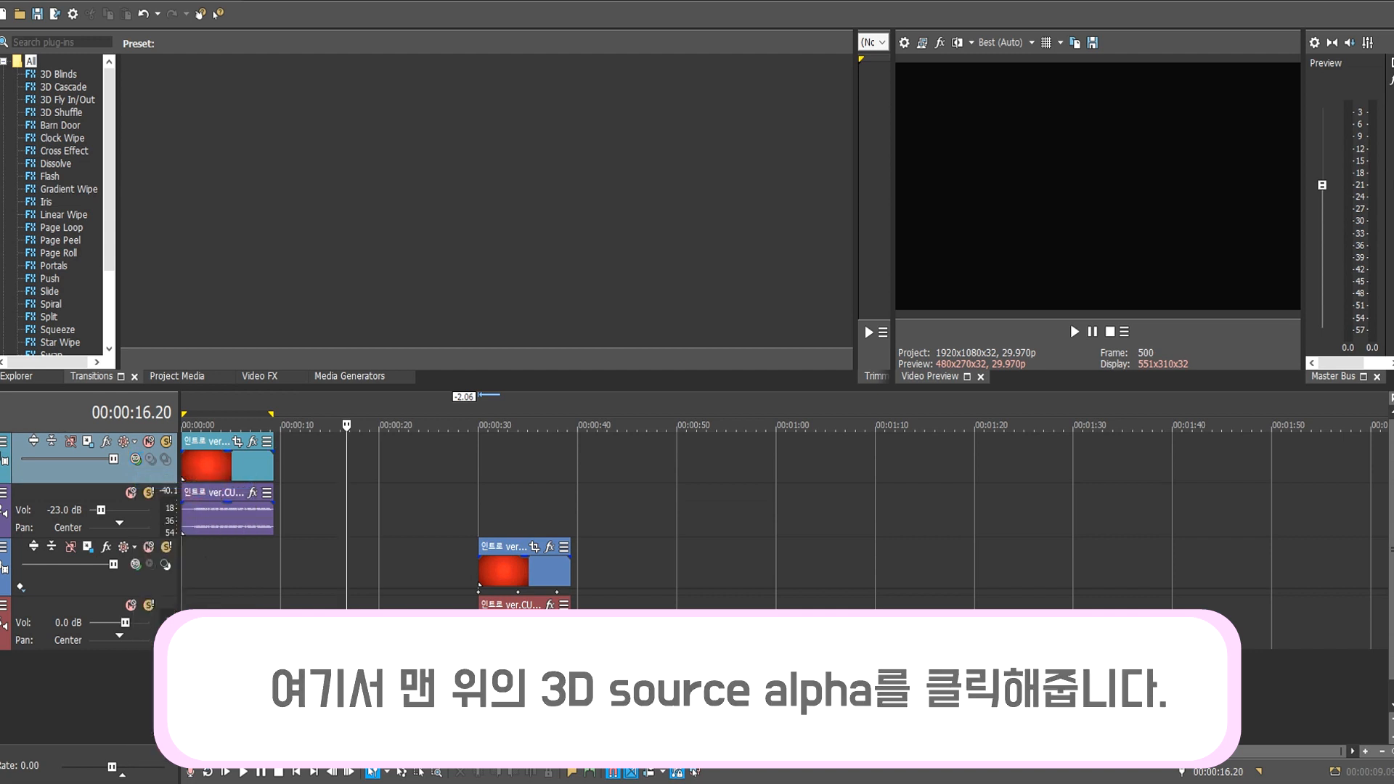
pyautogui.click(90, 441)
# Move the Track Motion window aside, return its cursor to the start, and enable Sync Cursor.
pyautogui.moveTo(261, 225); pyautogui.dragTo(537, 176)
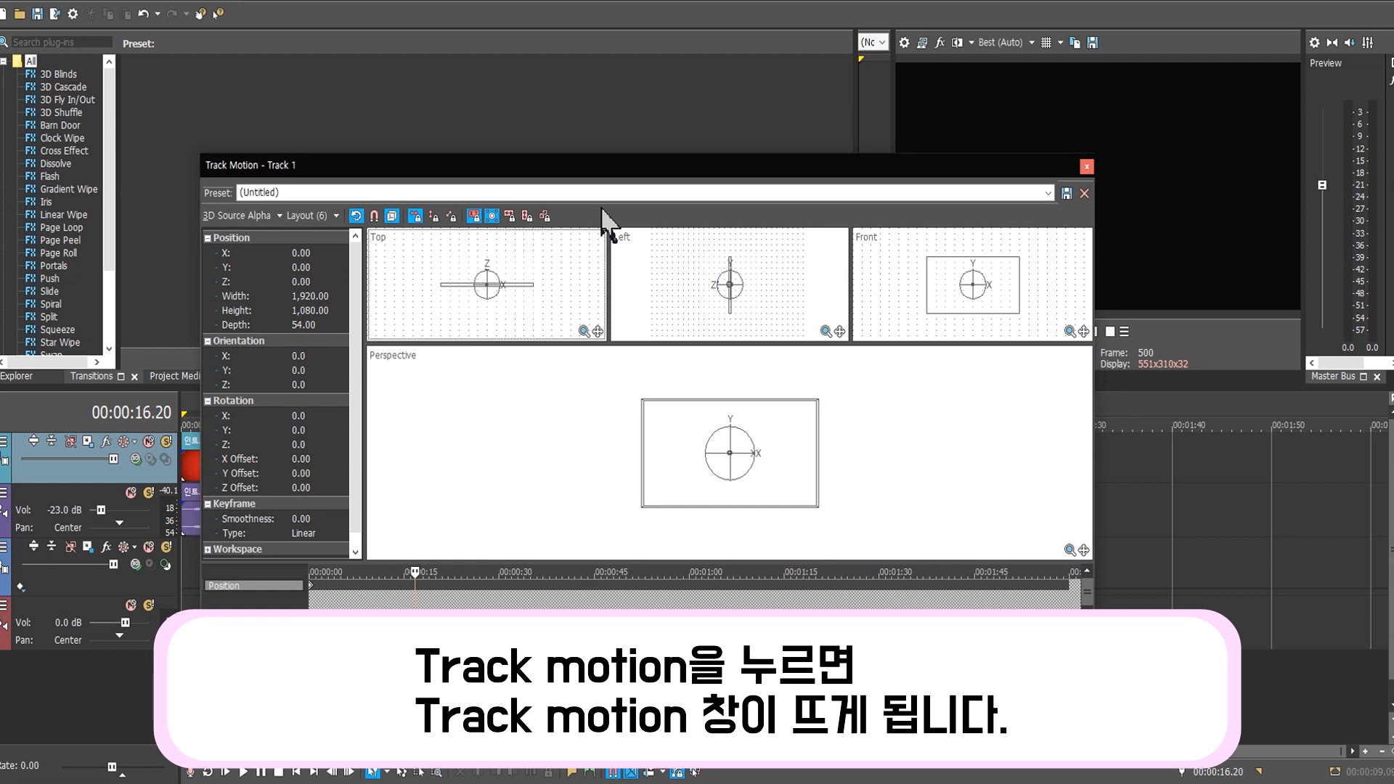
pyautogui.moveTo(415, 572); pyautogui.dragTo(311, 571)
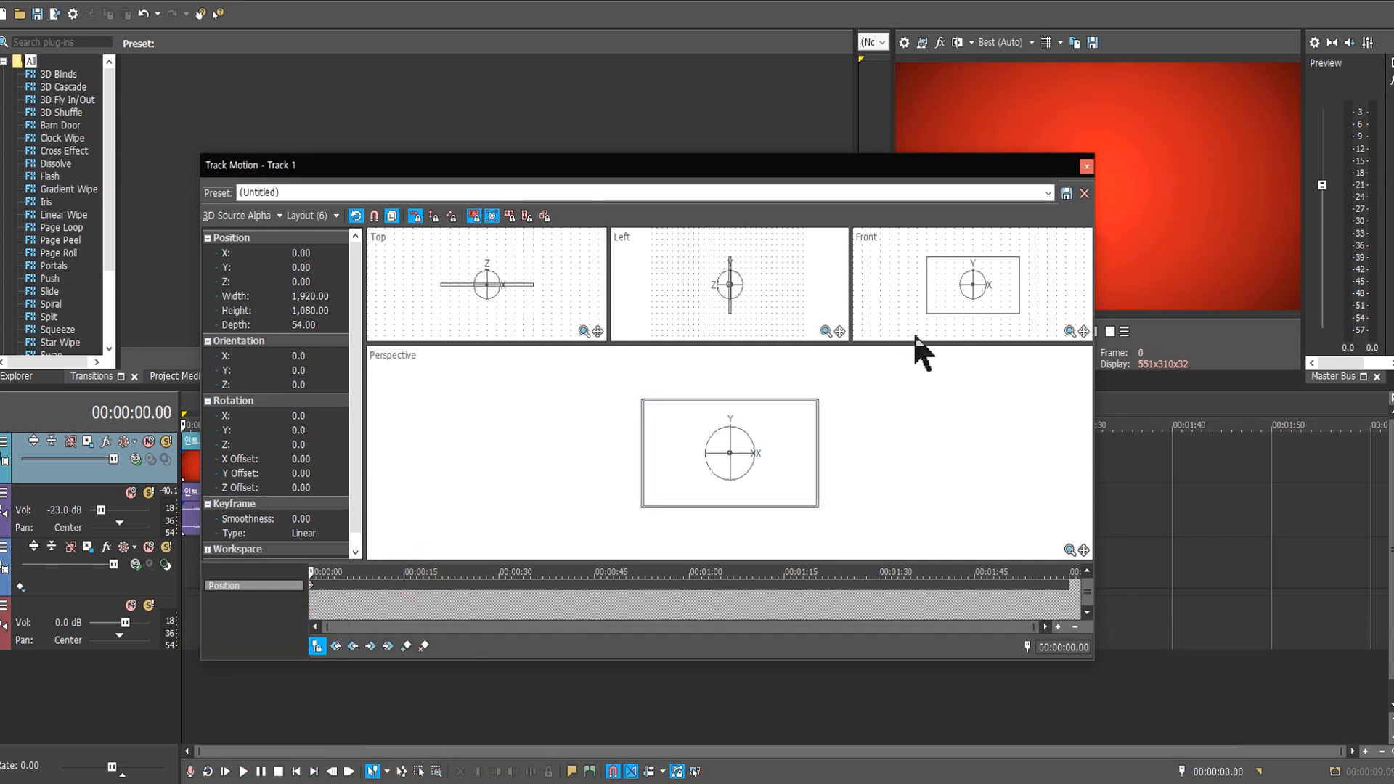
pyautogui.click(316, 645)
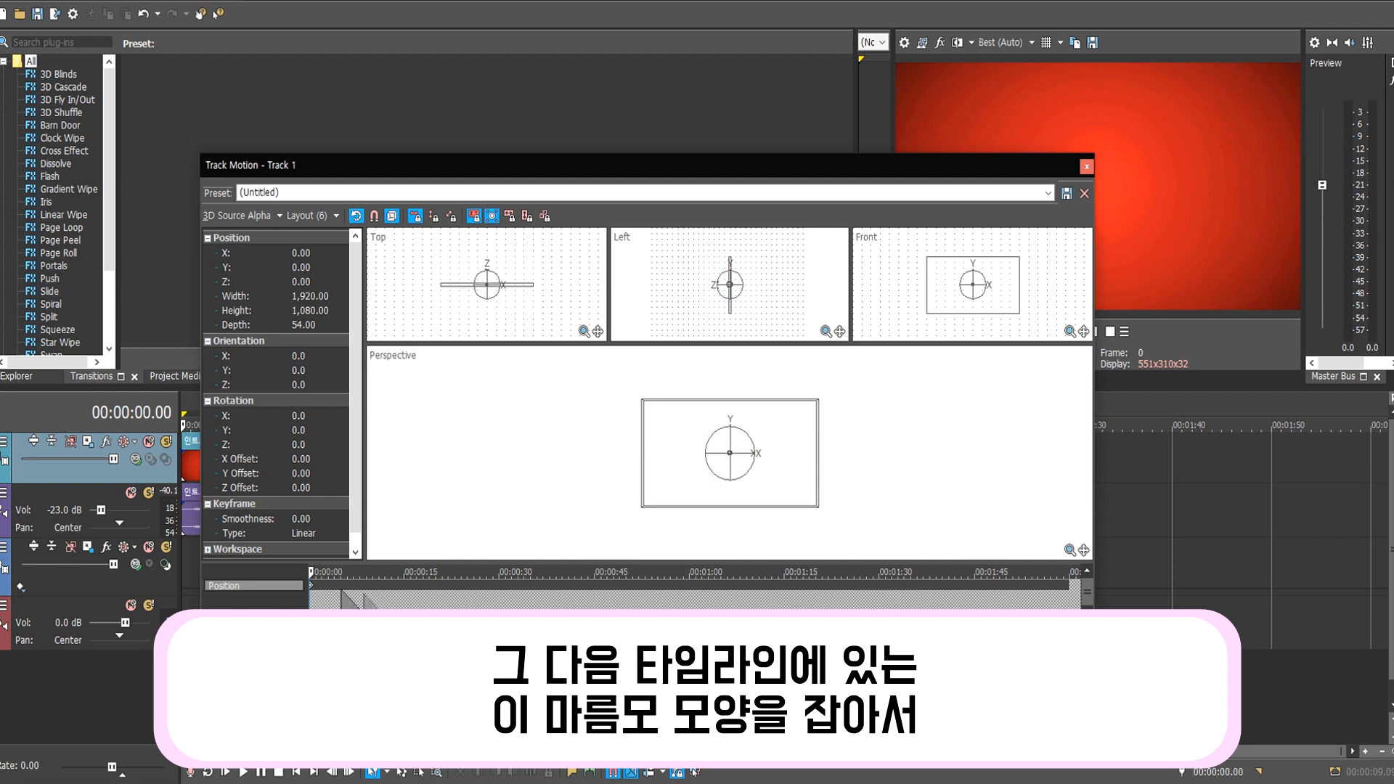
# Drag the Position keyframe to about 8 seconds into the clip.
pyautogui.moveTo(315, 589); pyautogui.dragTo(370, 590)
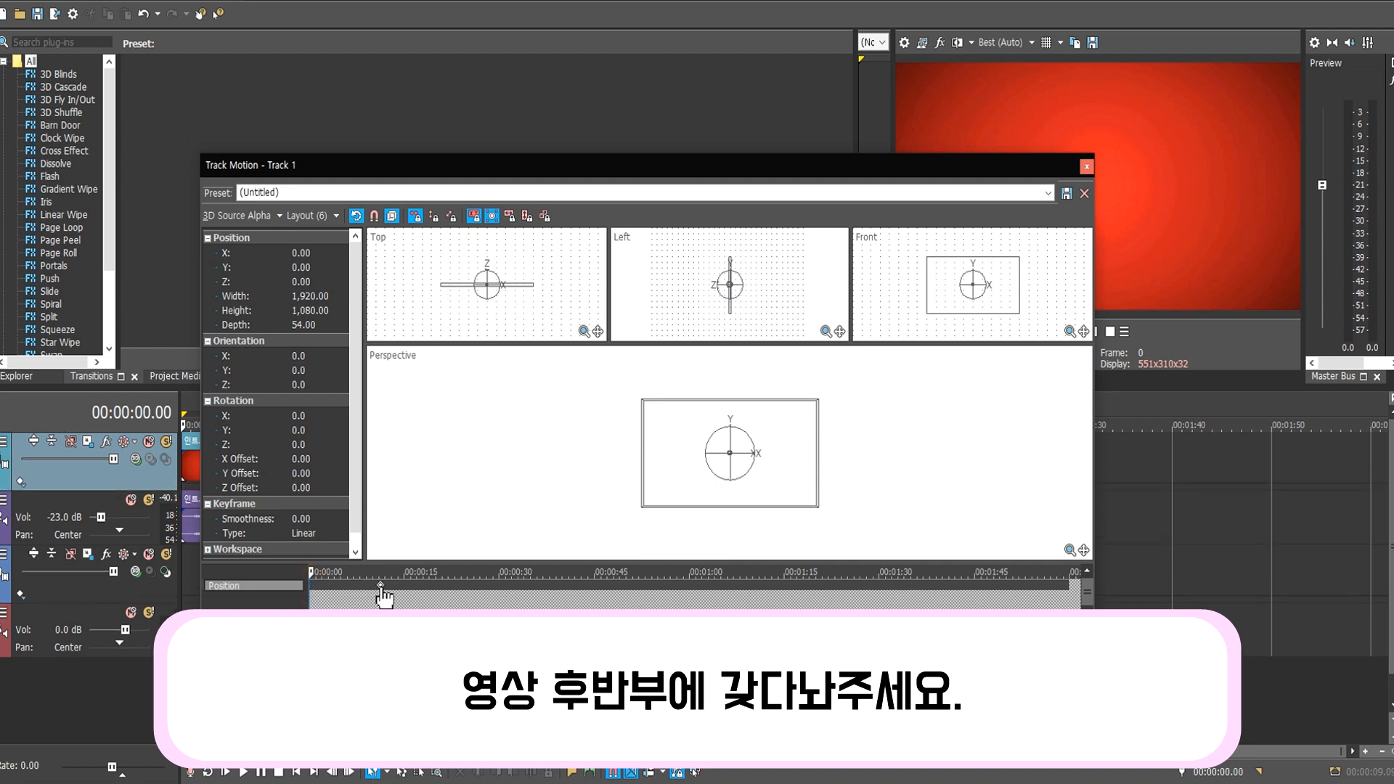
pyautogui.moveTo(317, 573); pyautogui.dragTo(366, 586)
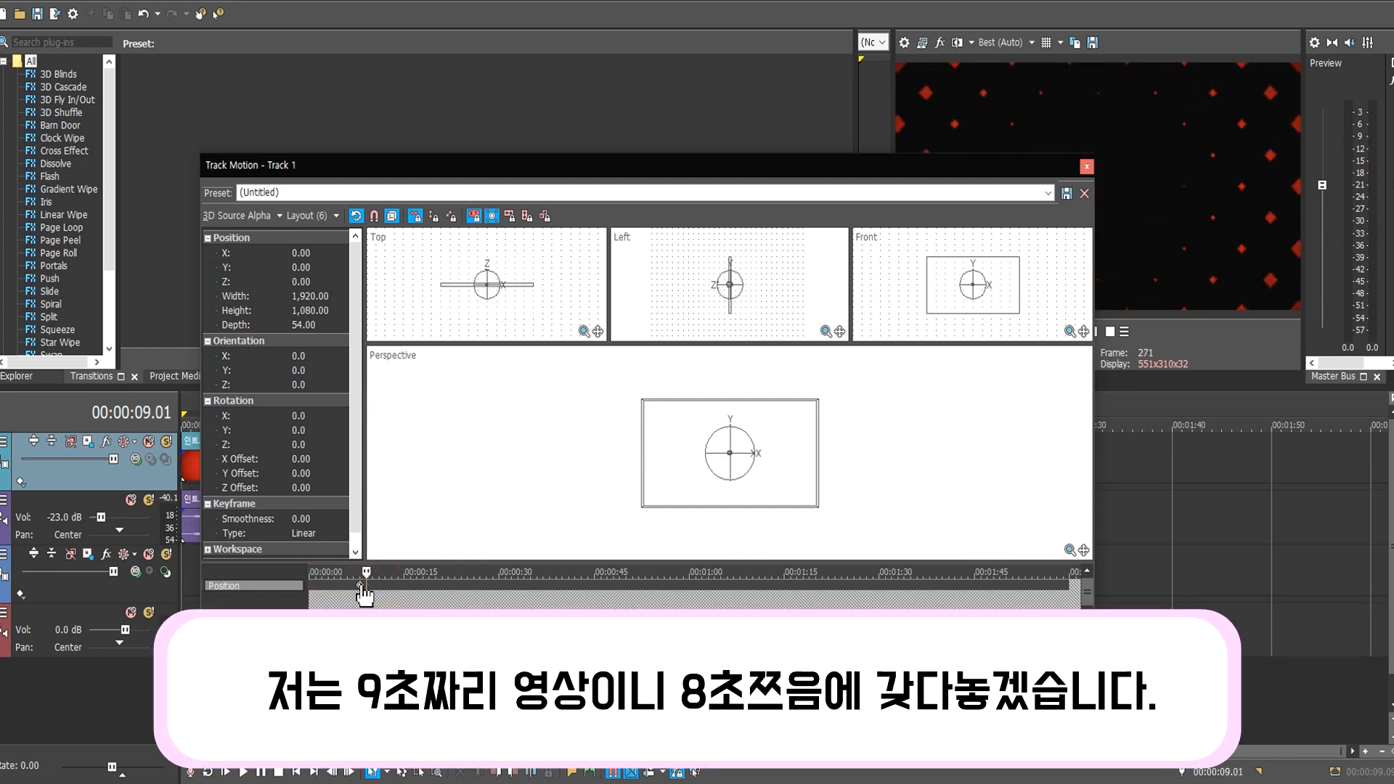
pyautogui.moveTo(371, 573); pyautogui.dragTo(365, 572)
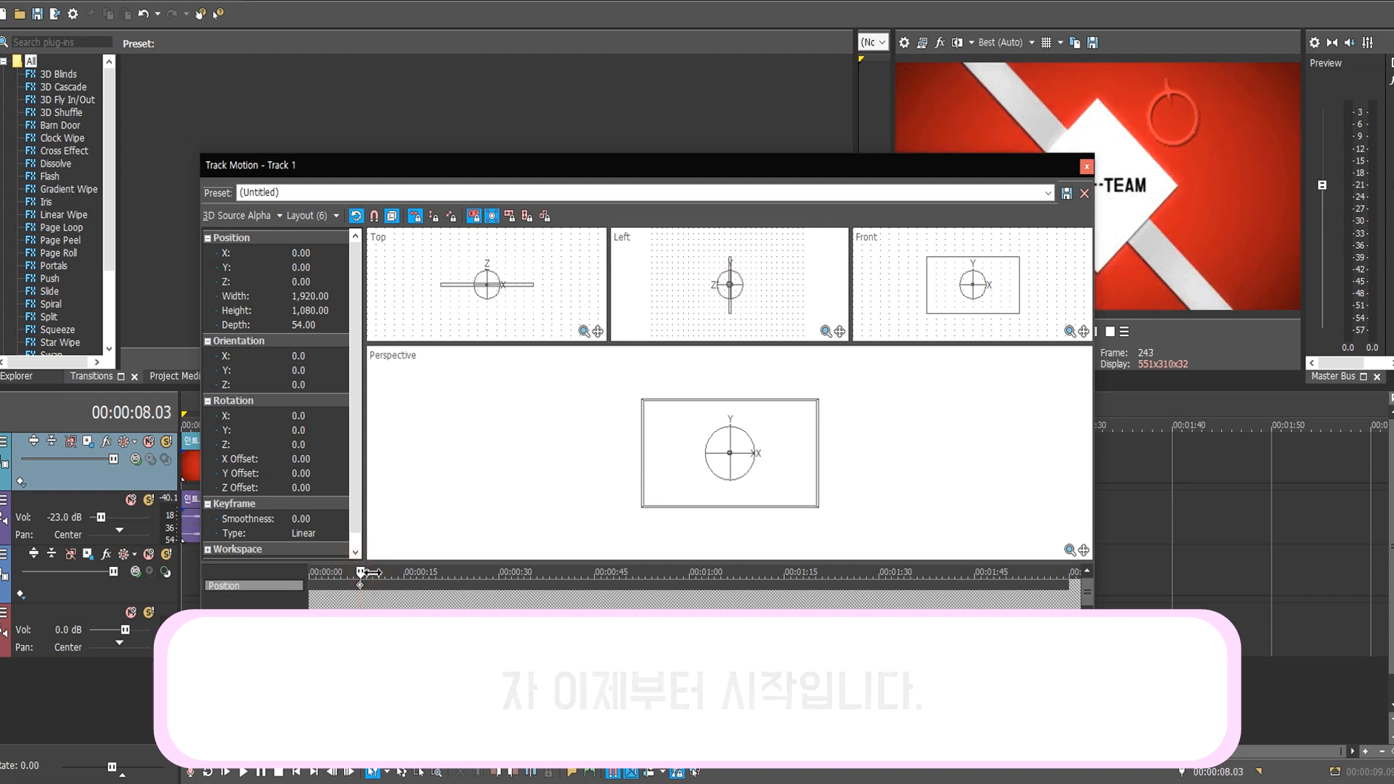
pyautogui.moveTo(371, 572); pyautogui.dragTo(310, 573)
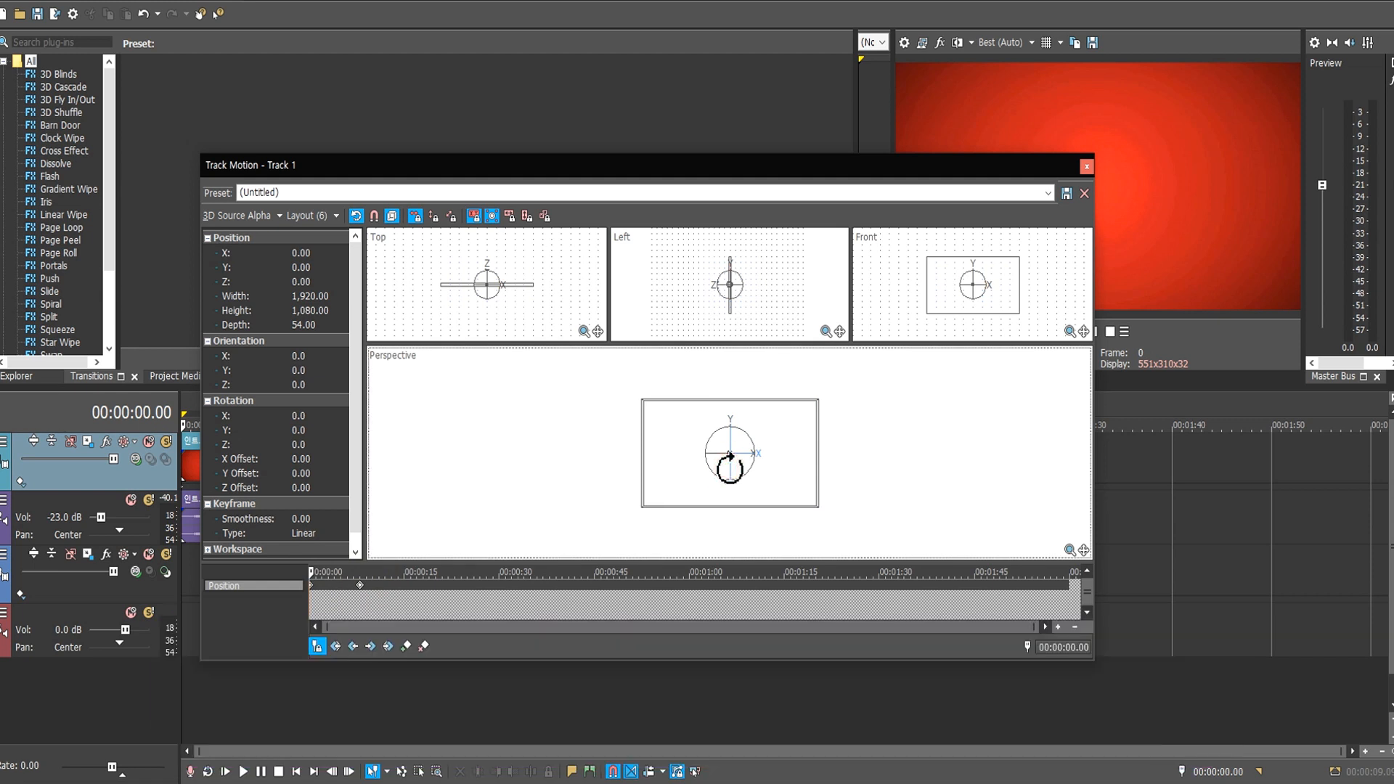
# Tilt the intro frame back to Orientation X near -91 at the start, then move the cursor mid-clip.
pyautogui.moveTo(730, 465); pyautogui.dragTo(731, 441)
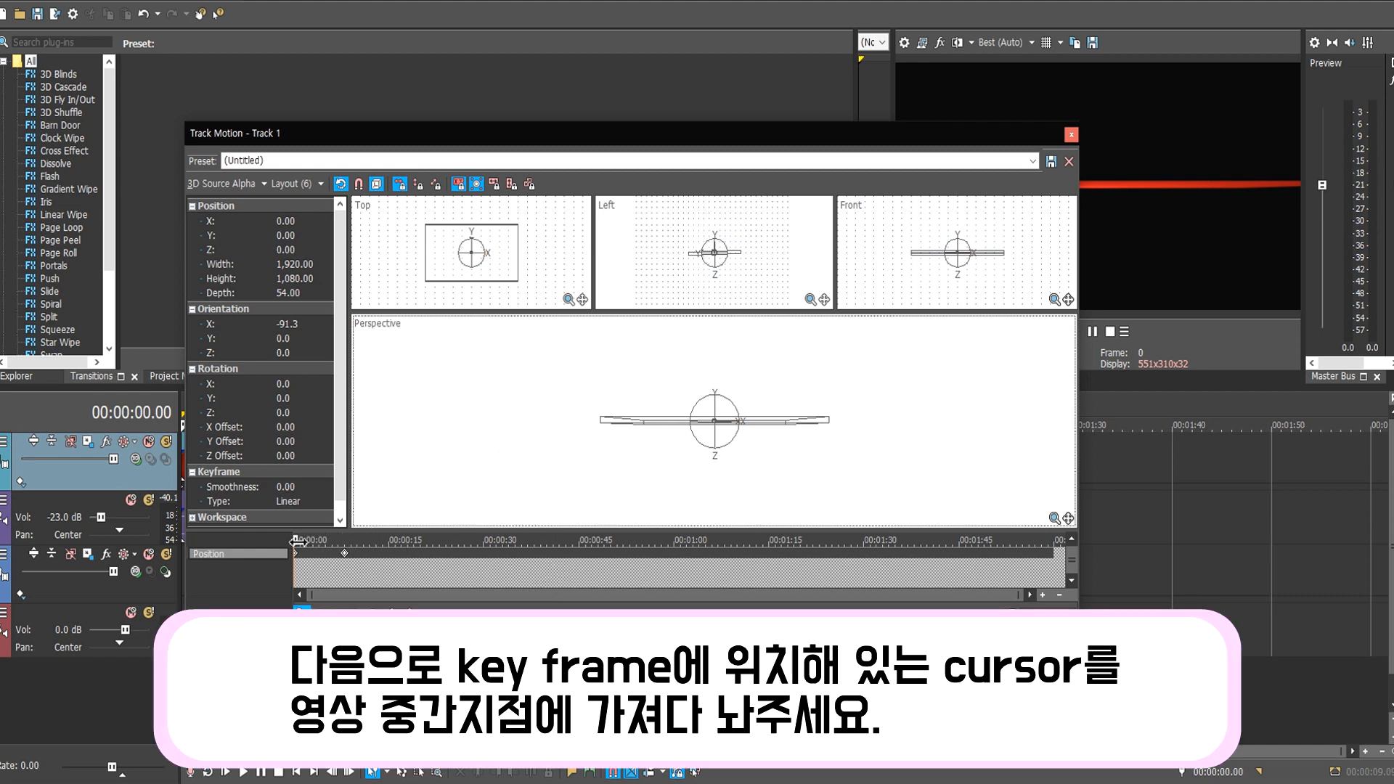
pyautogui.moveTo(298, 540); pyautogui.dragTo(320, 541)
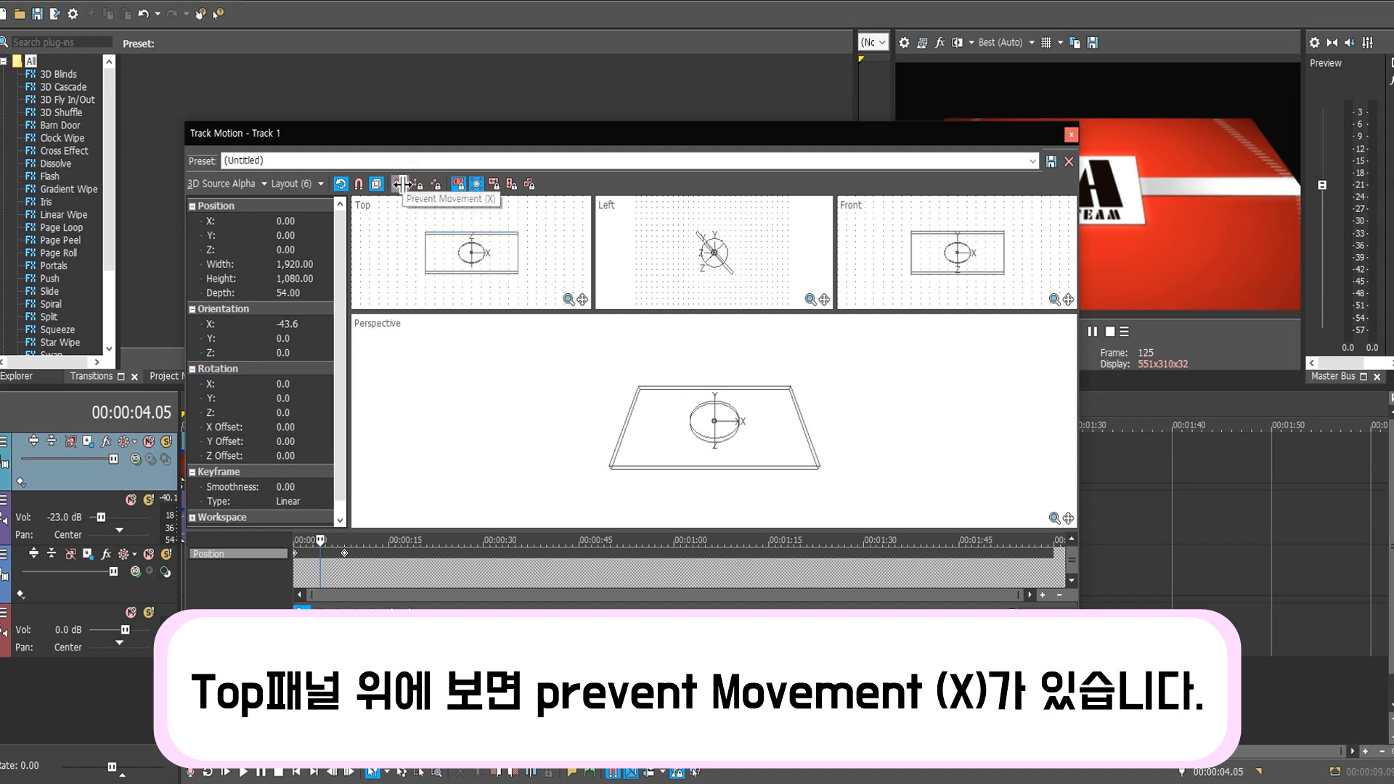
# With Prevent Movement (X) on, drag the frame in the Top view to push it far back along Z.
pyautogui.click(401, 184)
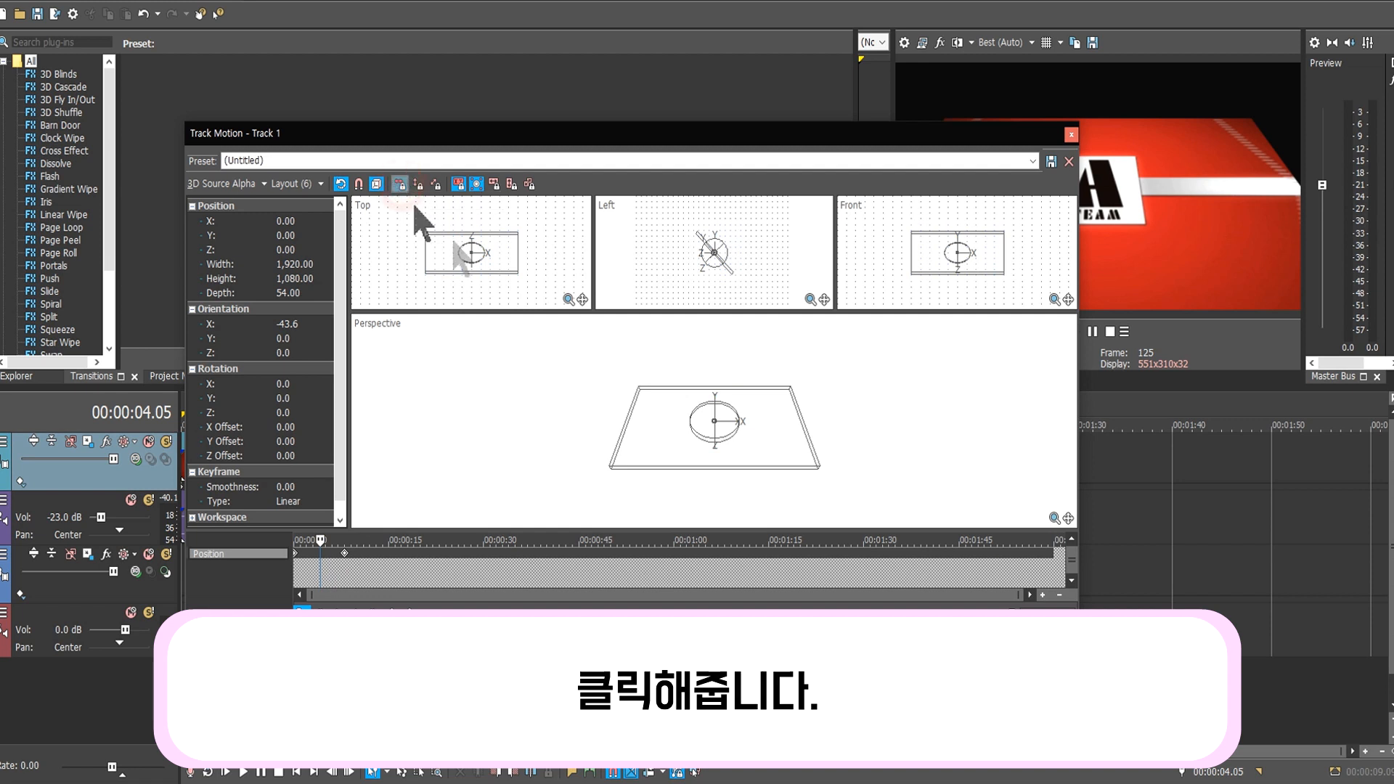
pyautogui.click(493, 274)
pyautogui.moveTo(493, 274); pyautogui.dragTo(496, 273)
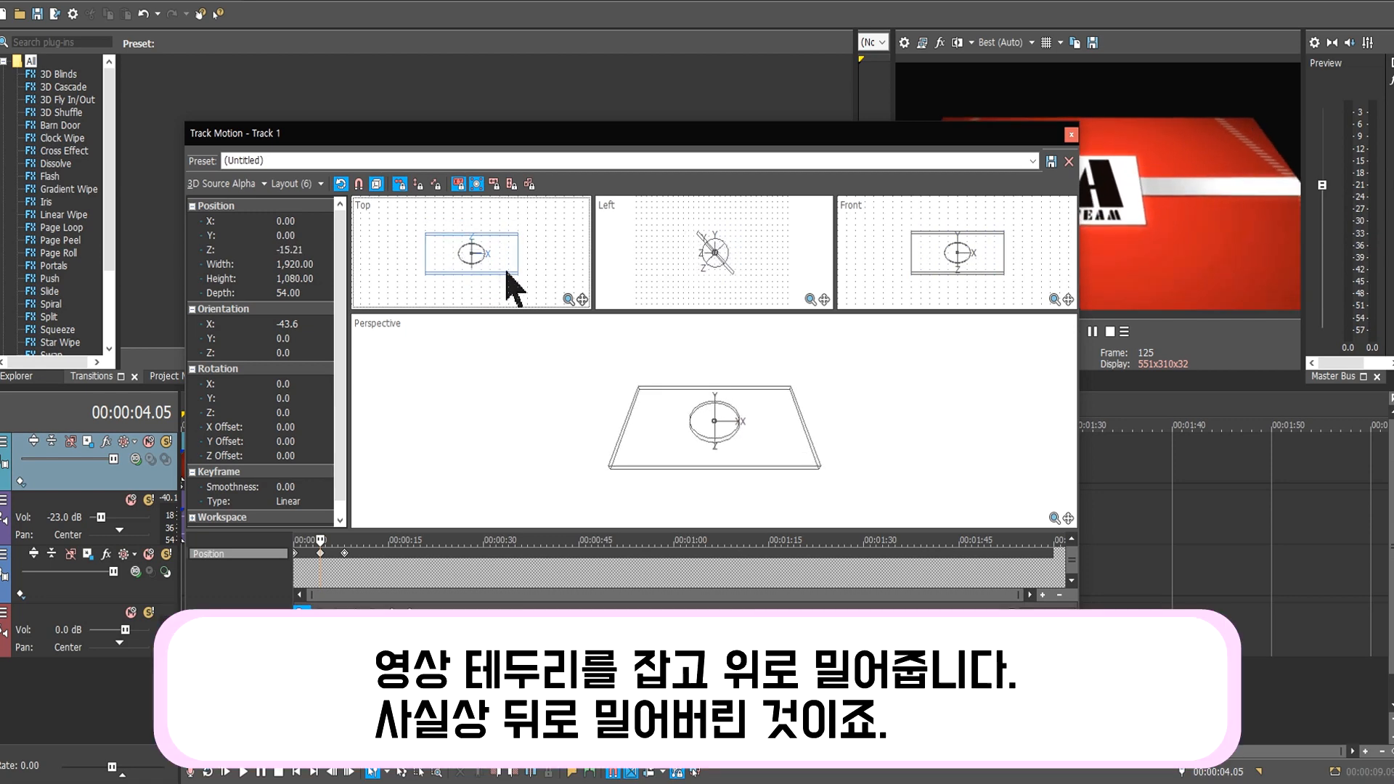
pyautogui.click(510, 273)
pyautogui.moveTo(511, 274); pyautogui.dragTo(514, 253)
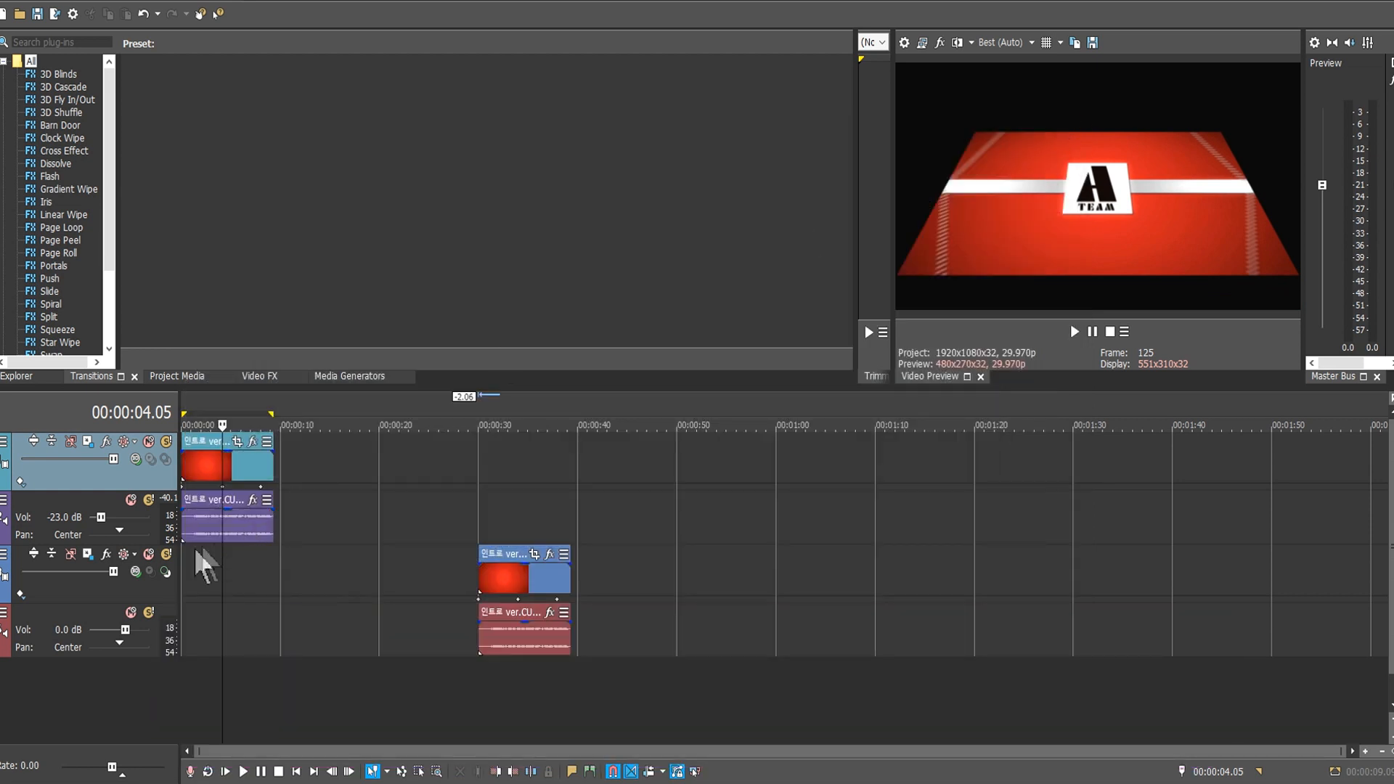
# Put the playhead back at the start of the intro for preview playback.
pyautogui.click(185, 555)
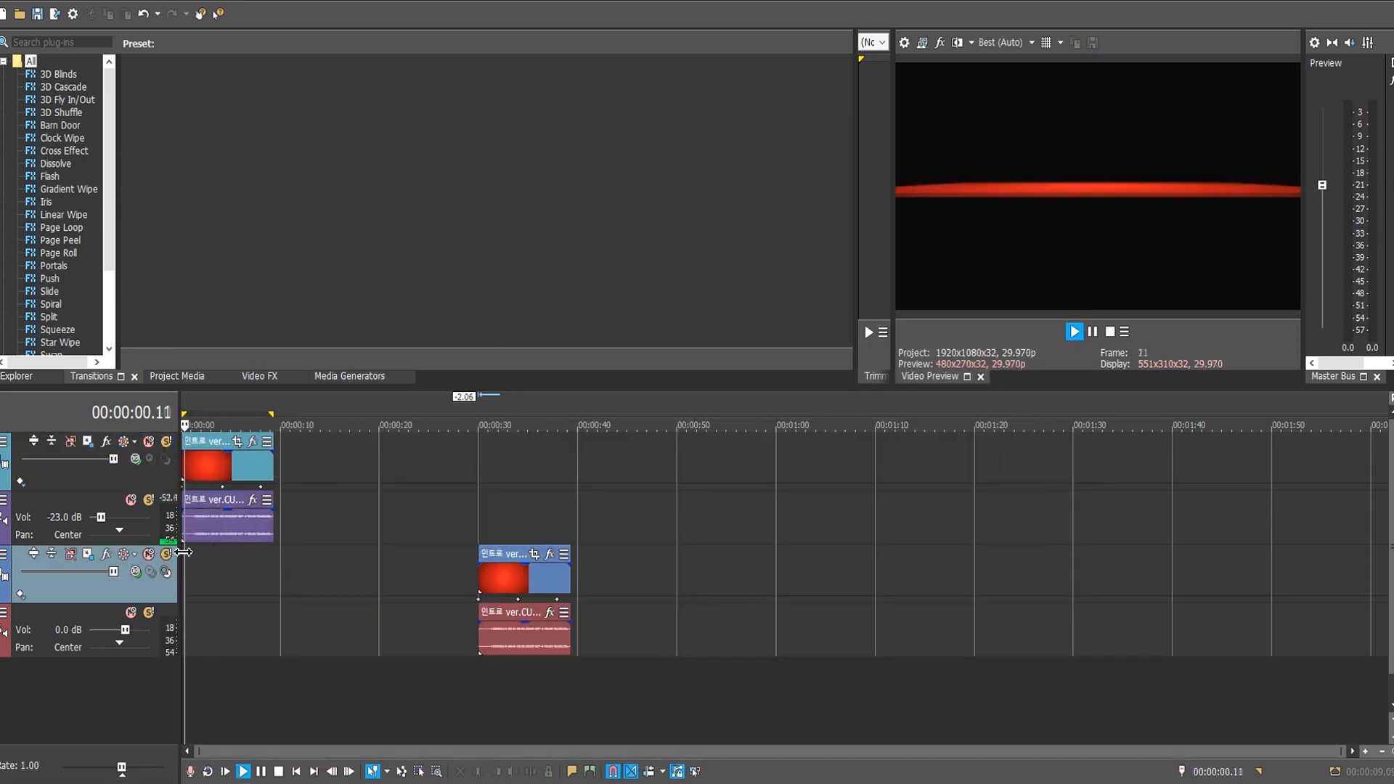